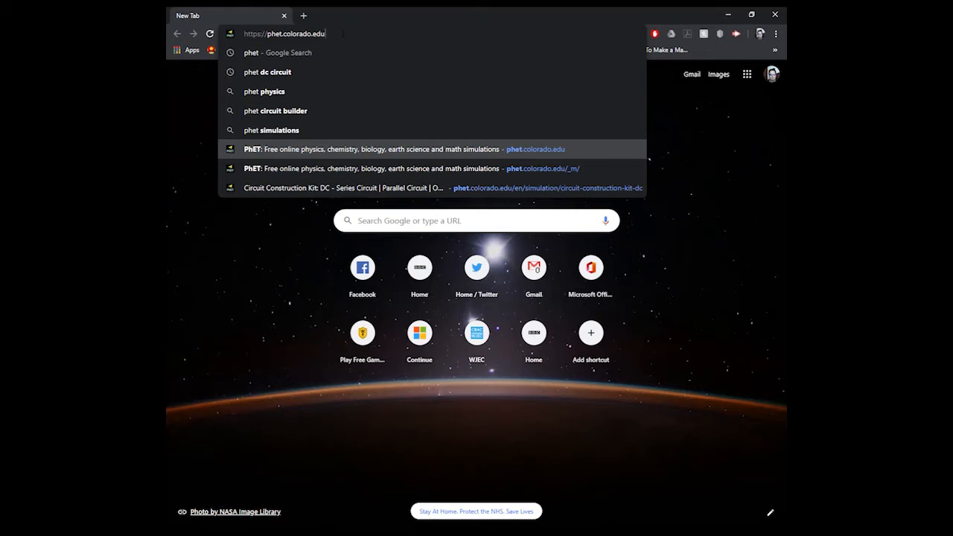
# - Open the PhET website at phet.colorado.edu and browse its New Sims collection
pyautogui.press('Return')
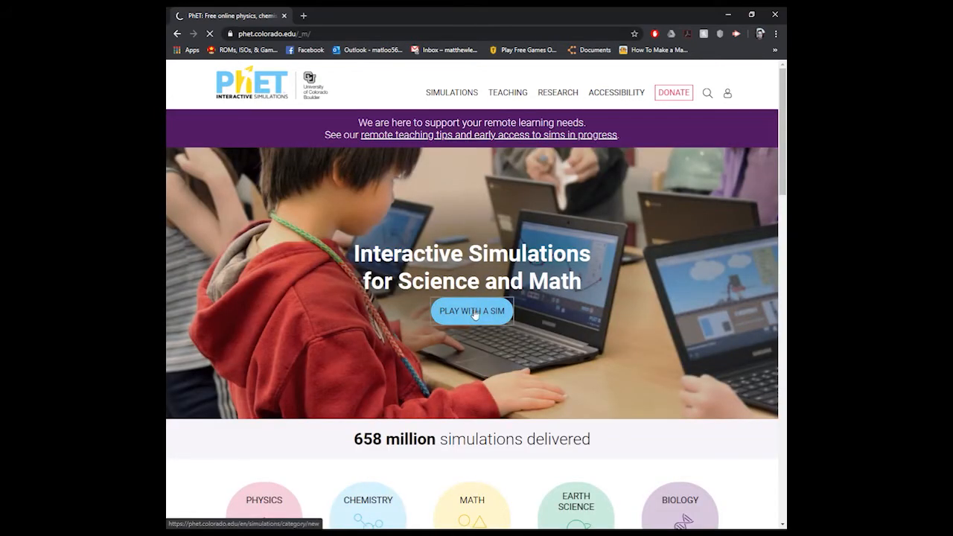
pyautogui.click(470, 312)
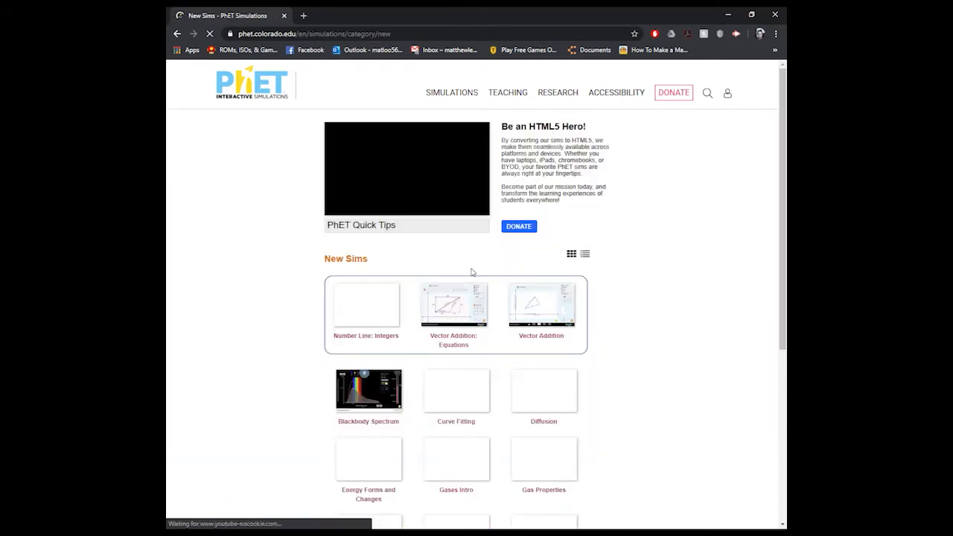
pyautogui.scroll(-1, 473, 270)
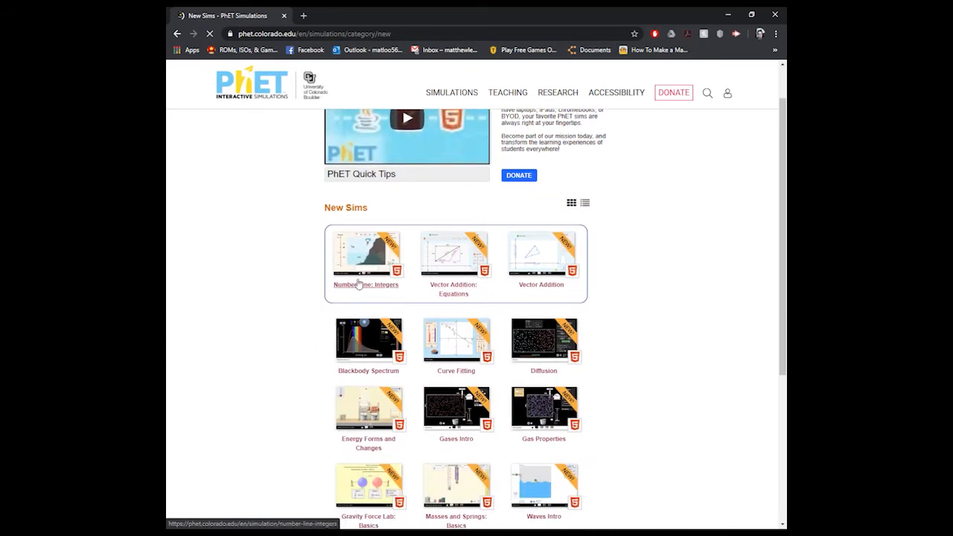
pyautogui.scroll(-2, 598, 308)
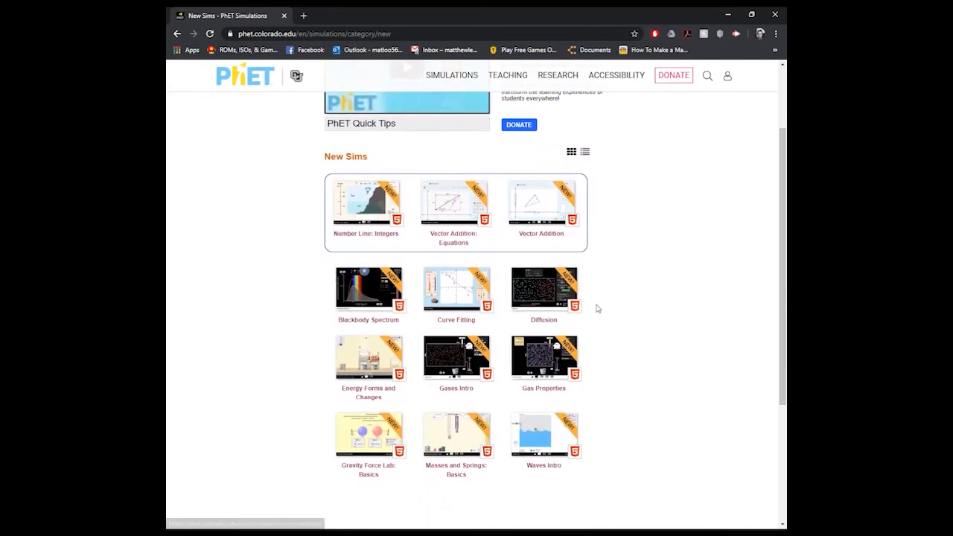
pyautogui.scroll(-3, 600, 313)
pyautogui.scroll(5, 603, 291)
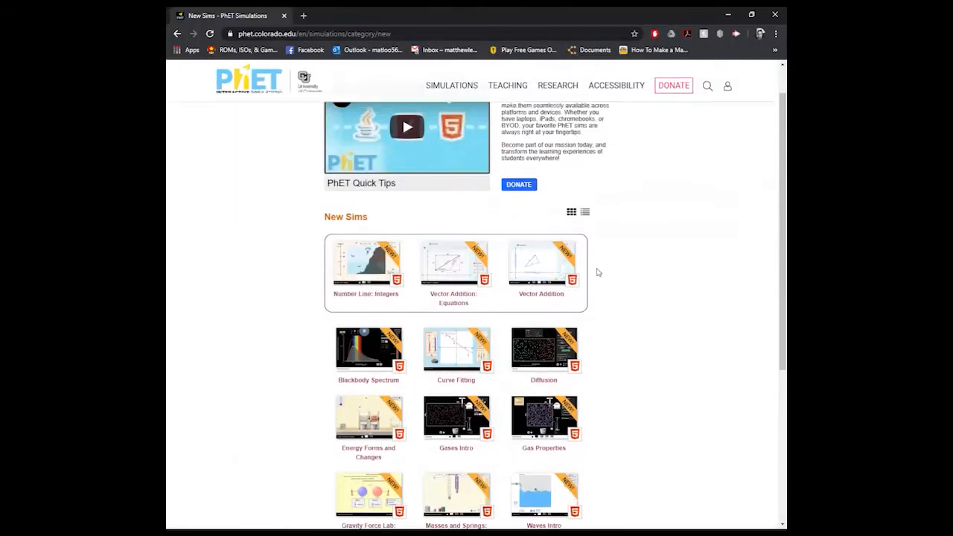
pyautogui.scroll(-1, 596, 273)
pyautogui.scroll(1, 596, 277)
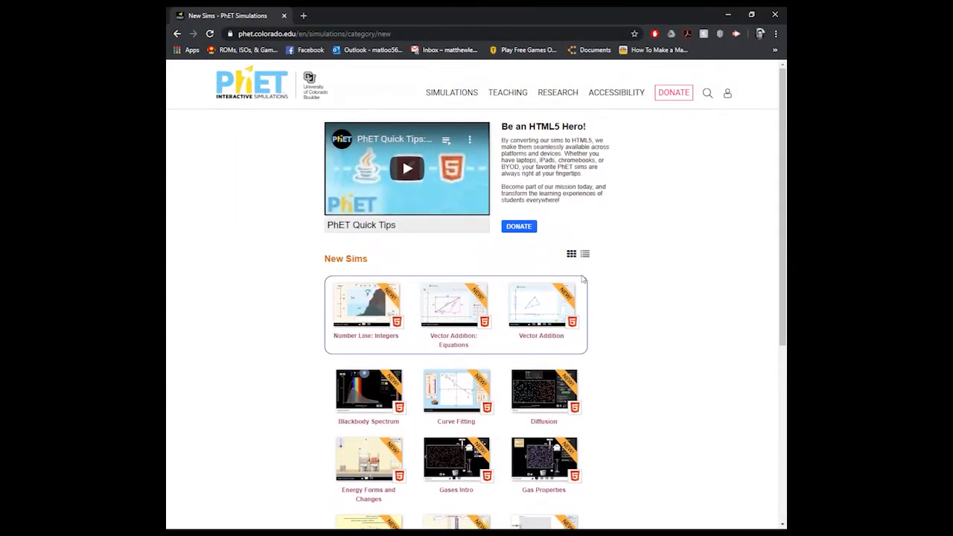
# - Open the Circuit Construction Kit: DC - Virtual Lab simulation from the Physics category Electricity, Magnets & Circuits
pyautogui.moveTo(470, 94)
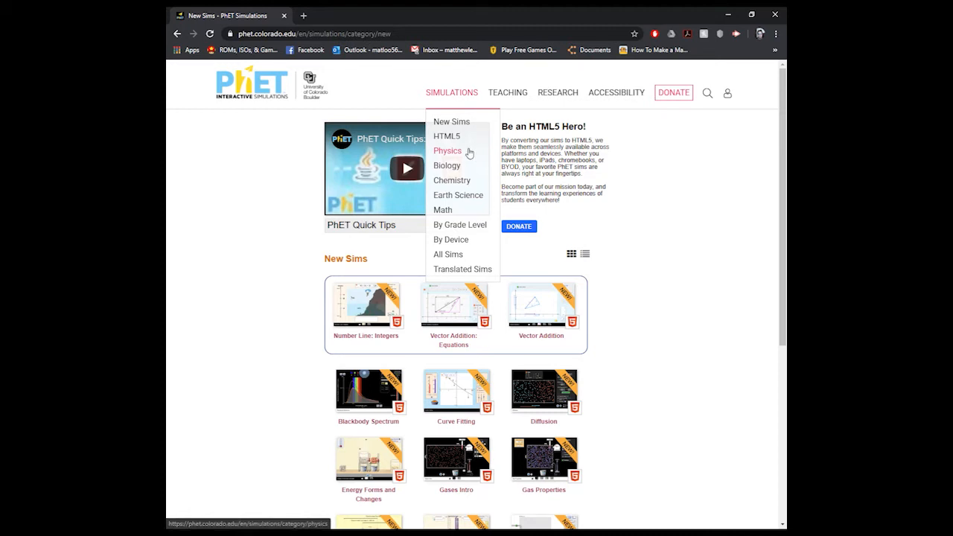
pyautogui.click(458, 151)
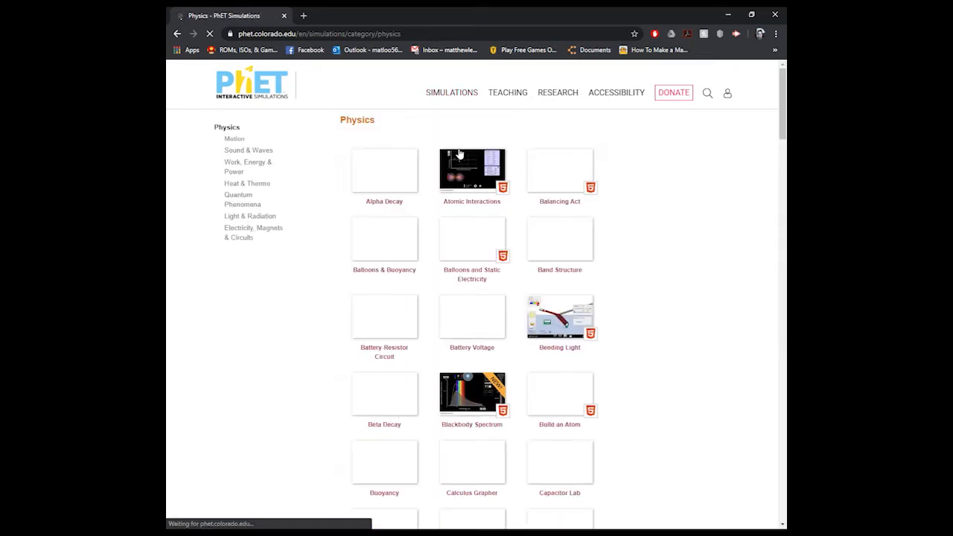
pyautogui.click(266, 234)
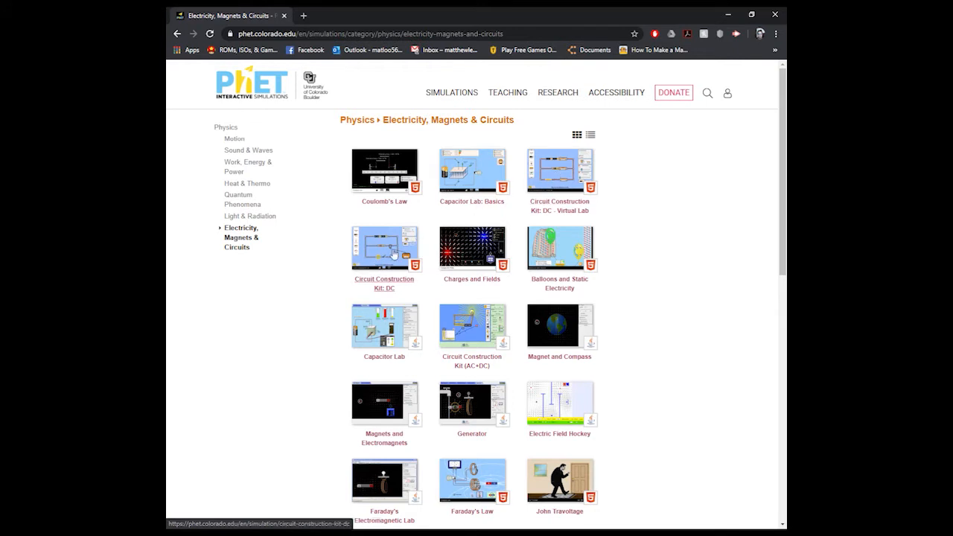
pyautogui.click(563, 211)
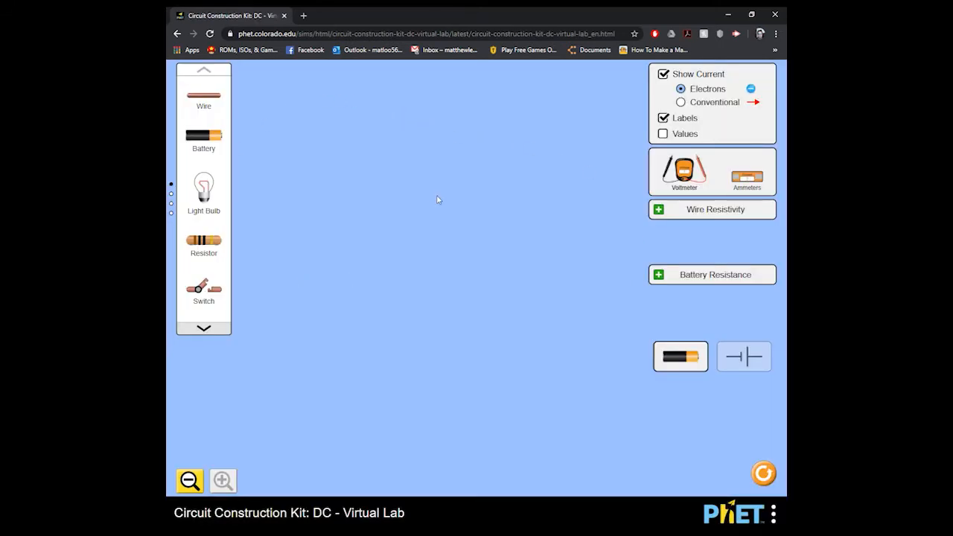
# - Place a battery with an ammeter on its positive end, and below it a light bulb with an ammeter on each terminal
pyautogui.moveTo(201, 137); pyautogui.dragTo(443, 120)
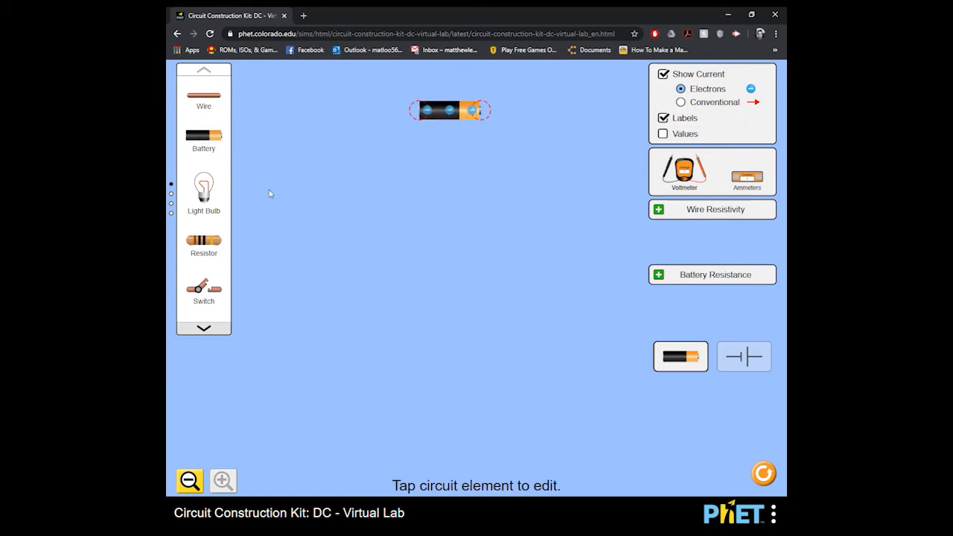
pyautogui.moveTo(209, 190); pyautogui.dragTo(461, 280)
pyautogui.moveTo(743, 181); pyautogui.dragTo(519, 112)
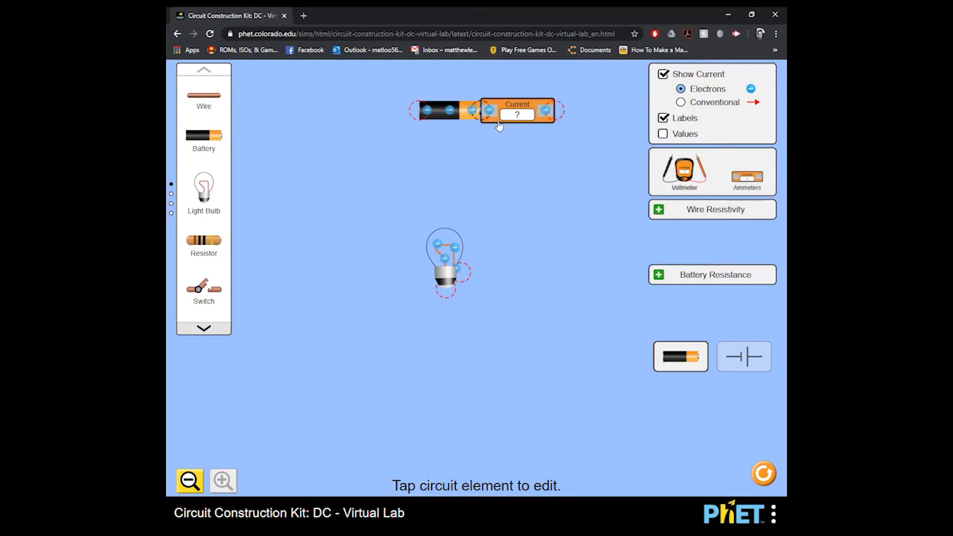
pyautogui.moveTo(743, 182); pyautogui.dragTo(519, 274)
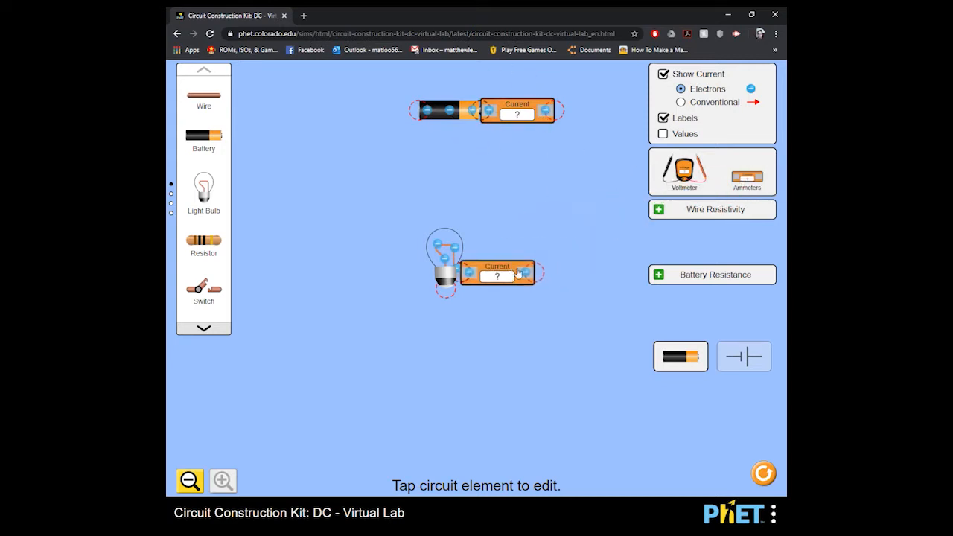
pyautogui.moveTo(748, 179); pyautogui.dragTo(400, 294)
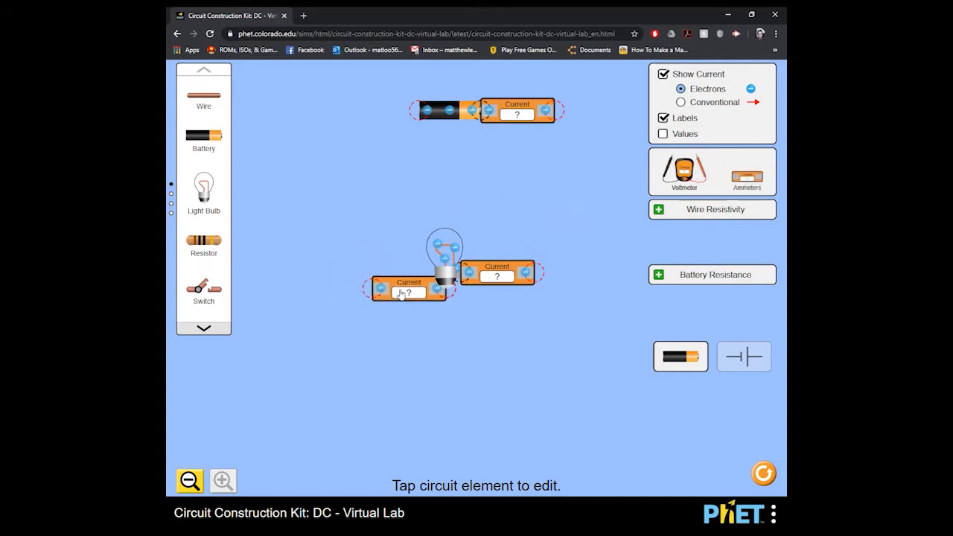
# - Wire the battery, bulb and ammeters into a closed single-bulb loop, briefly viewing the circuit as a schematic
pyautogui.moveTo(219, 102); pyautogui.dragTo(347, 280)
pyautogui.moveTo(199, 92); pyautogui.dragTo(587, 260)
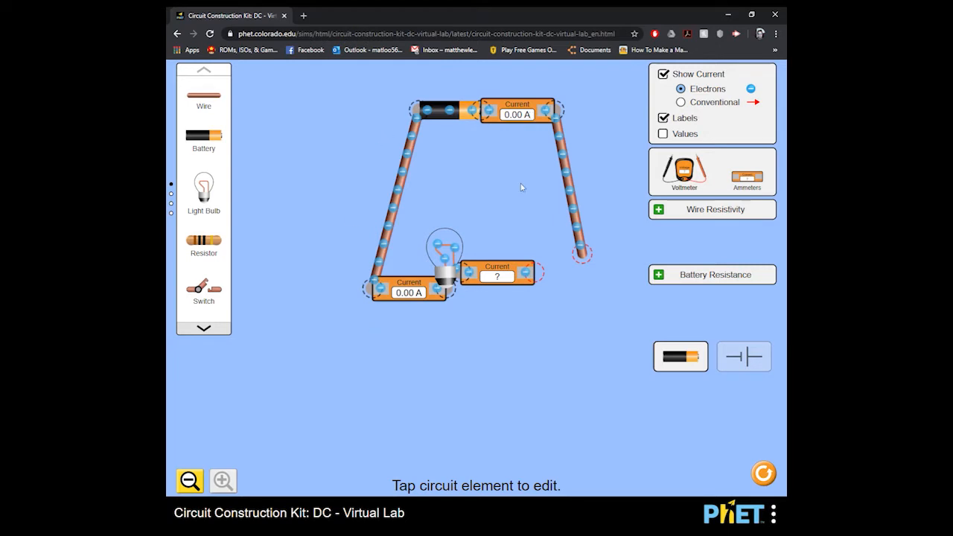
pyautogui.click(744, 356)
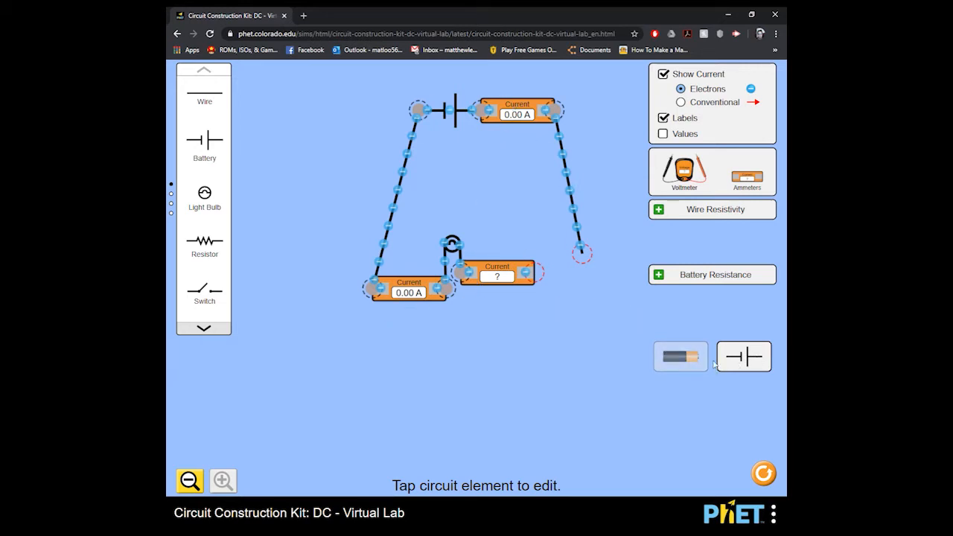
pyautogui.click(680, 359)
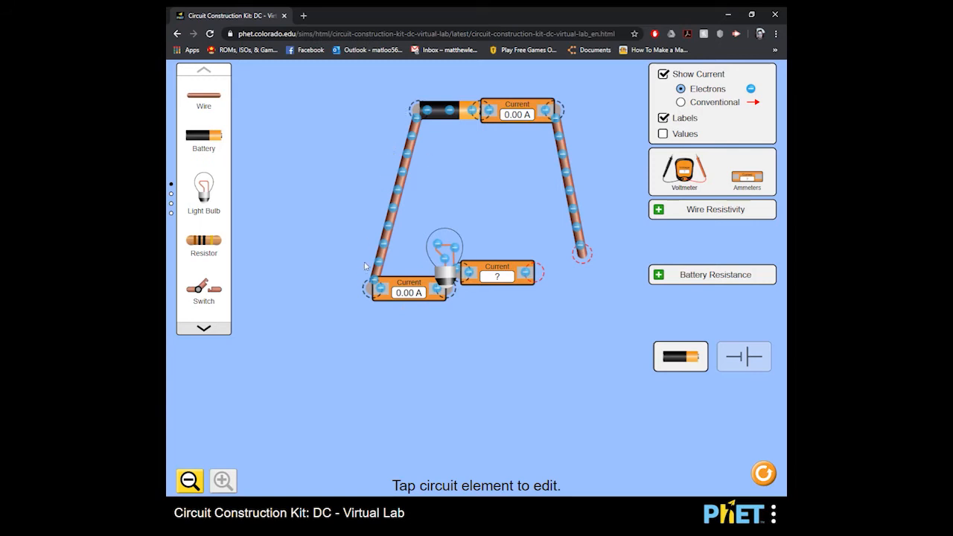
pyautogui.moveTo(585, 263); pyautogui.dragTo(606, 275)
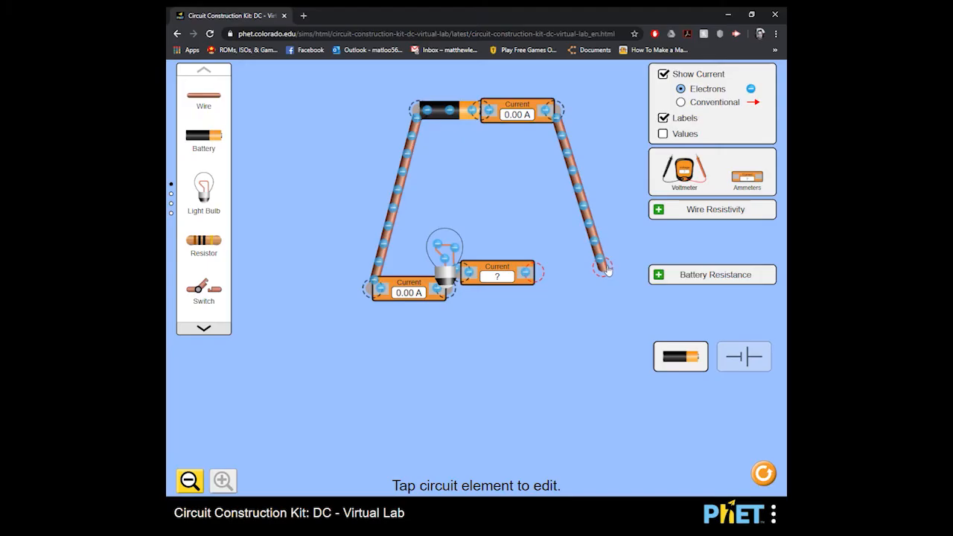
pyautogui.moveTo(609, 272); pyautogui.dragTo(542, 274)
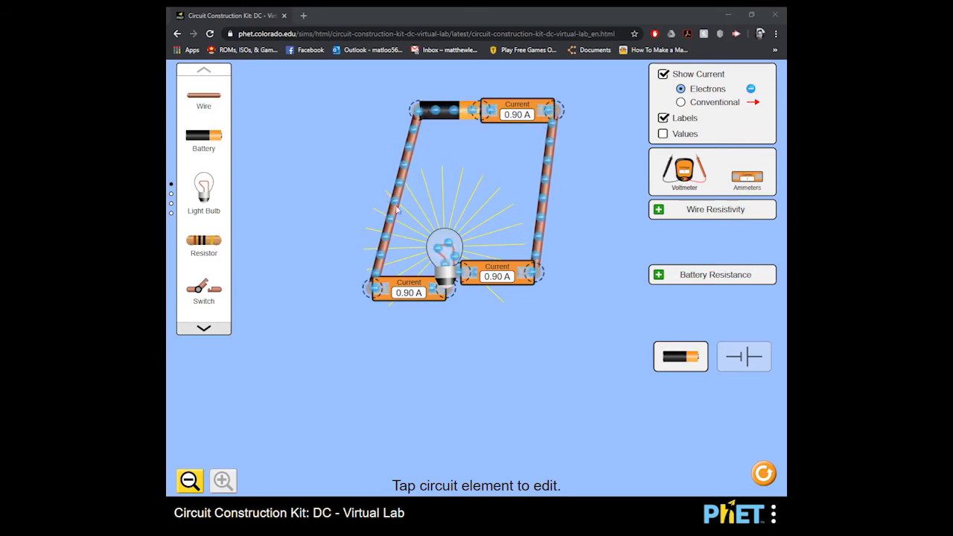
# - Cut the junction between the bulb and the right ammeter and move that ammeter away to open a gap
pyautogui.click(456, 262)
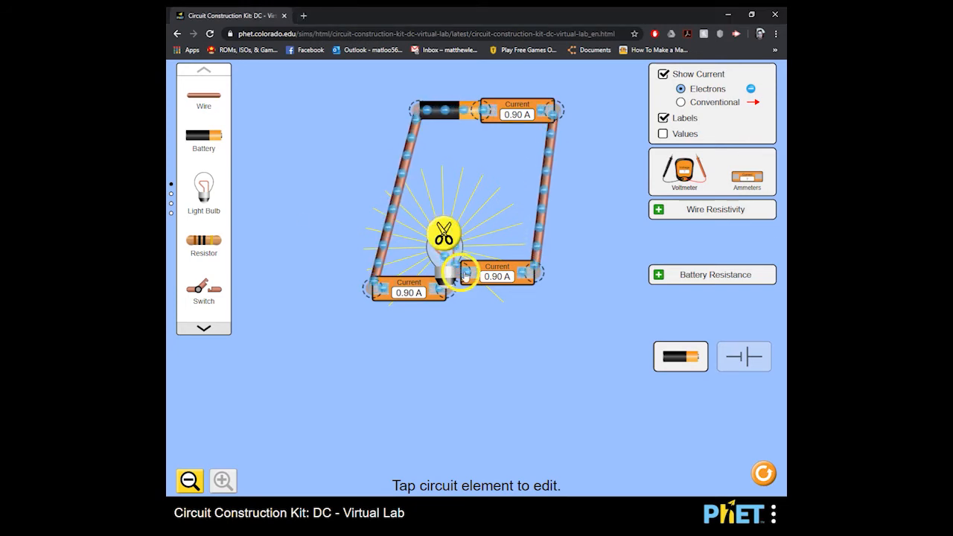
pyautogui.click(444, 238)
pyautogui.moveTo(483, 274); pyautogui.dragTo(571, 301)
pyautogui.click(621, 297)
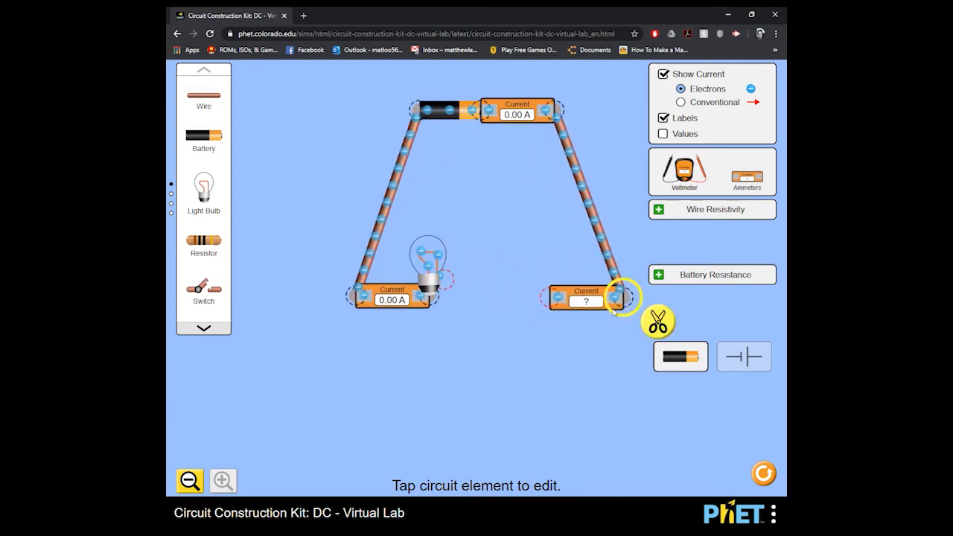
# - Insert a second light bulb in series, with an ammeter between the two bulbs, and close the loop
pyautogui.moveTo(203, 196); pyautogui.dragTo(491, 299)
pyautogui.moveTo(206, 88); pyautogui.dragTo(225, 255)
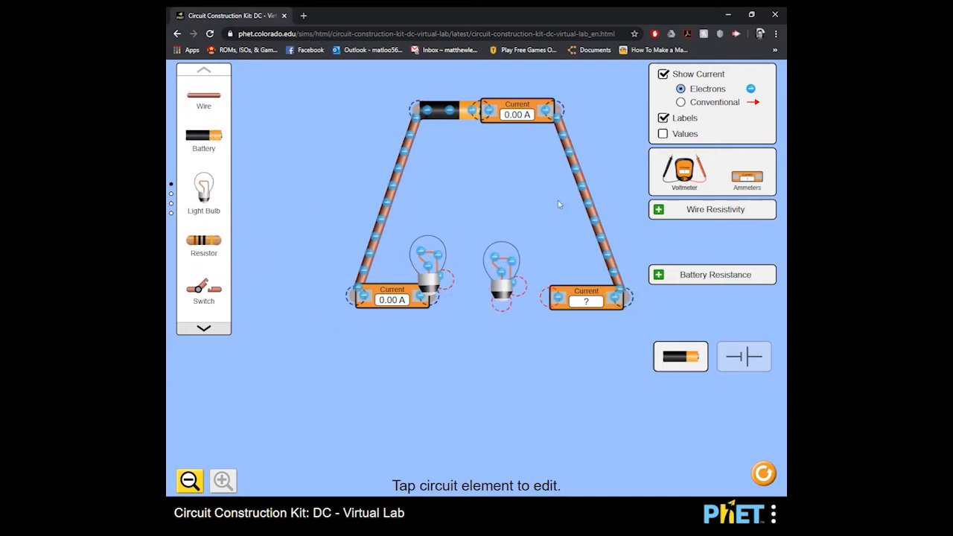
pyautogui.moveTo(753, 185); pyautogui.dragTo(478, 228)
pyautogui.moveTo(461, 306); pyautogui.dragTo(445, 316)
pyautogui.moveTo(399, 335)
pyautogui.mouseDown()
pyautogui.moveTo(398, 322)
pyautogui.moveTo(408, 321)
pyautogui.mouseUp()
pyautogui.moveTo(474, 273); pyautogui.dragTo(508, 322)
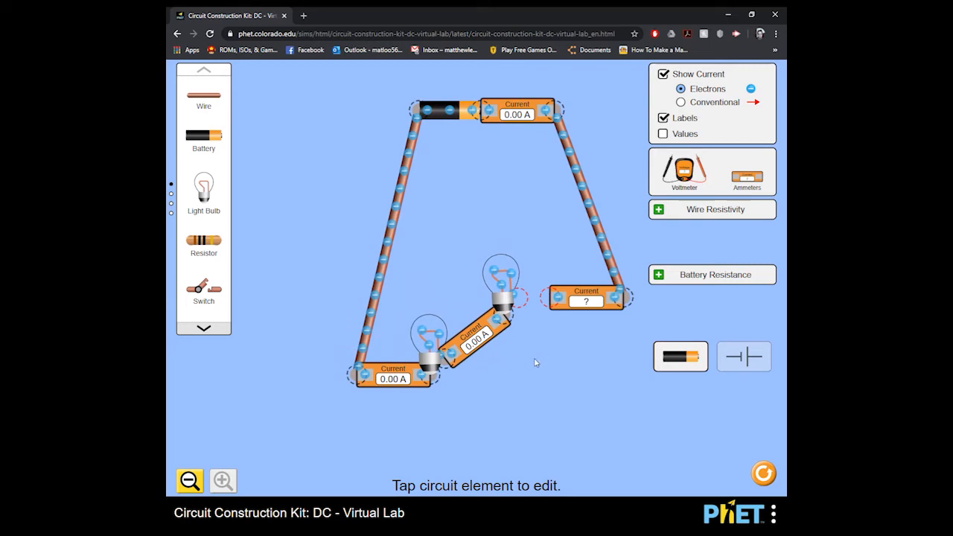
pyautogui.moveTo(519, 307); pyautogui.dragTo(543, 299)
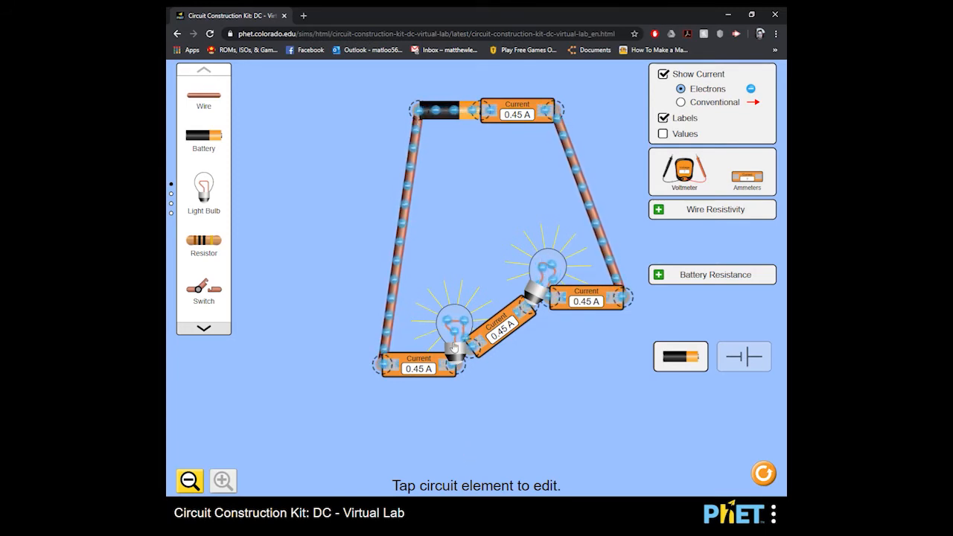
# - Place the voltmeter below the circuit and connect its probes across the lower light bulb
pyautogui.moveTo(458, 359); pyautogui.dragTo(438, 347)
pyautogui.moveTo(685, 179); pyautogui.dragTo(563, 396)
pyautogui.moveTo(492, 396); pyautogui.dragTo(335, 426)
pyautogui.moveTo(632, 372); pyautogui.dragTo(508, 421)
pyautogui.moveTo(339, 408); pyautogui.dragTo(410, 423)
pyautogui.moveTo(506, 426); pyautogui.dragTo(486, 426)
# - Measure the battery's voltage by moving the voltmeter probes to its two ends
pyautogui.moveTo(411, 414); pyautogui.dragTo(489, 350)
pyautogui.moveTo(489, 442); pyautogui.dragTo(506, 194)
pyautogui.moveTo(497, 339); pyautogui.dragTo(354, 235)
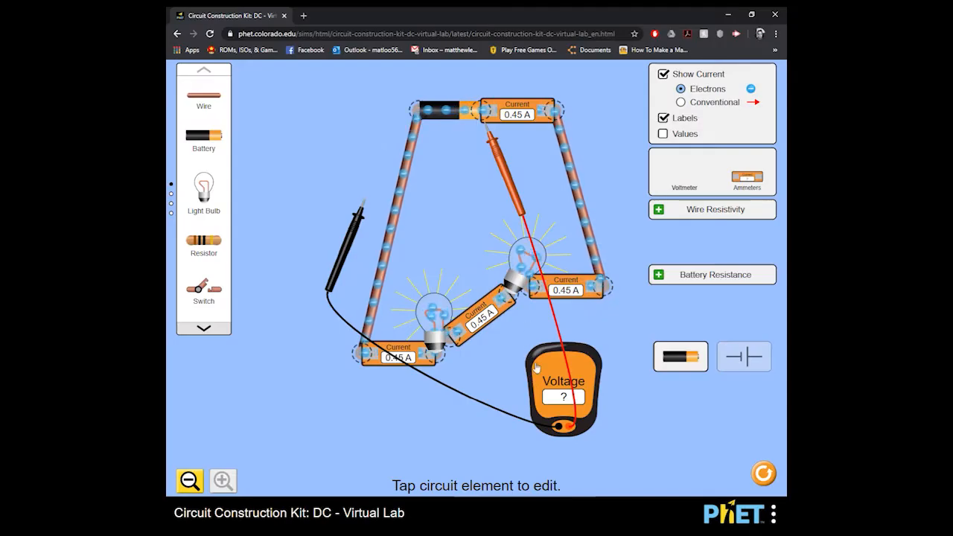
pyautogui.moveTo(514, 191); pyautogui.dragTo(512, 176)
pyautogui.moveTo(349, 264); pyautogui.dragTo(398, 179)
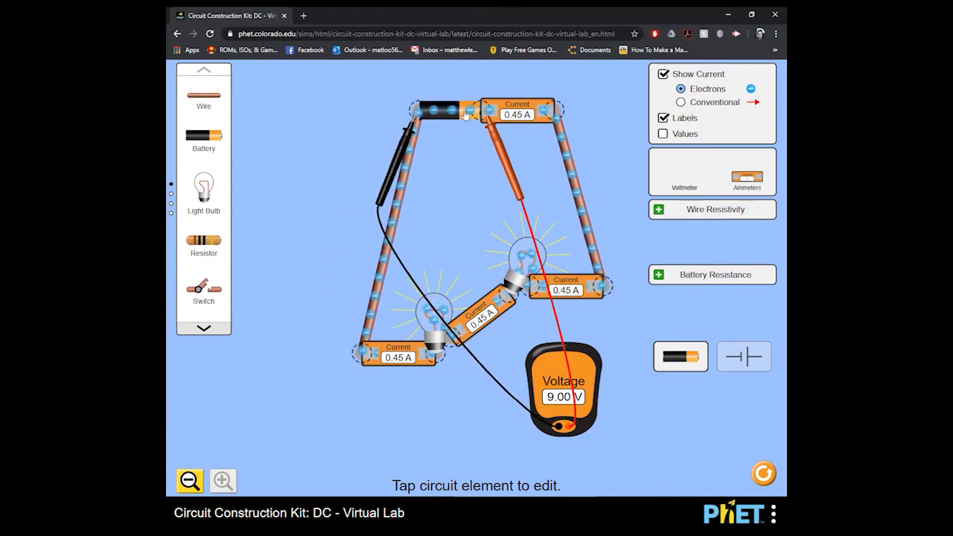
# - Measure the voltage across the lower light bulb again with the two probes
pyautogui.moveTo(513, 175); pyautogui.dragTo(557, 348)
pyautogui.moveTo(387, 175); pyautogui.dragTo(421, 404)
pyautogui.moveTo(559, 373); pyautogui.dragTo(478, 421)
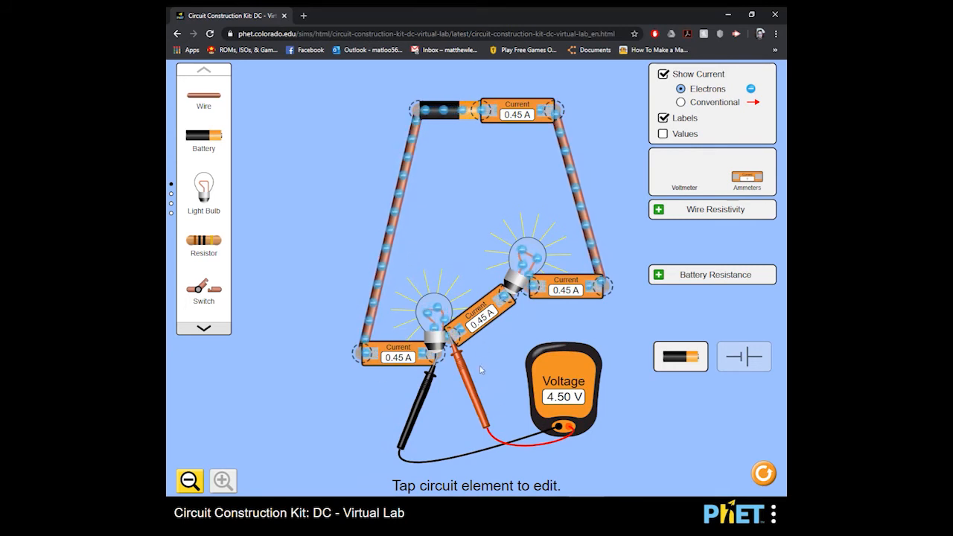
# - Increase the resistance of the lower light bulb
pyautogui.click(436, 316)
pyautogui.moveTo(403, 480); pyautogui.dragTo(418, 483)
pyautogui.click(499, 360)
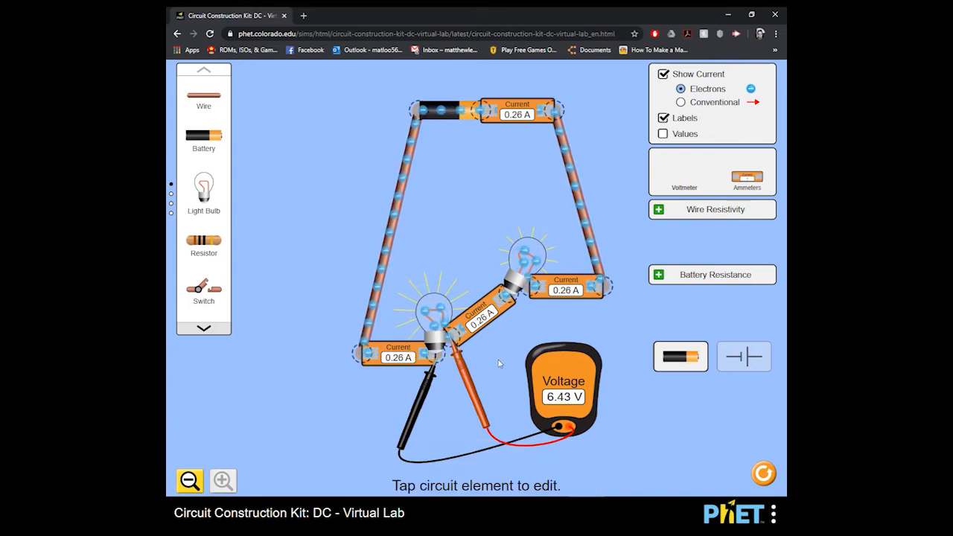
# - Measure the voltage across the upper light bulb and move the voltmeter probes clear of the circuit
pyautogui.moveTo(470, 395); pyautogui.dragTo(541, 348)
pyautogui.moveTo(458, 395); pyautogui.dragTo(410, 440)
pyautogui.rightClick(416, 430)
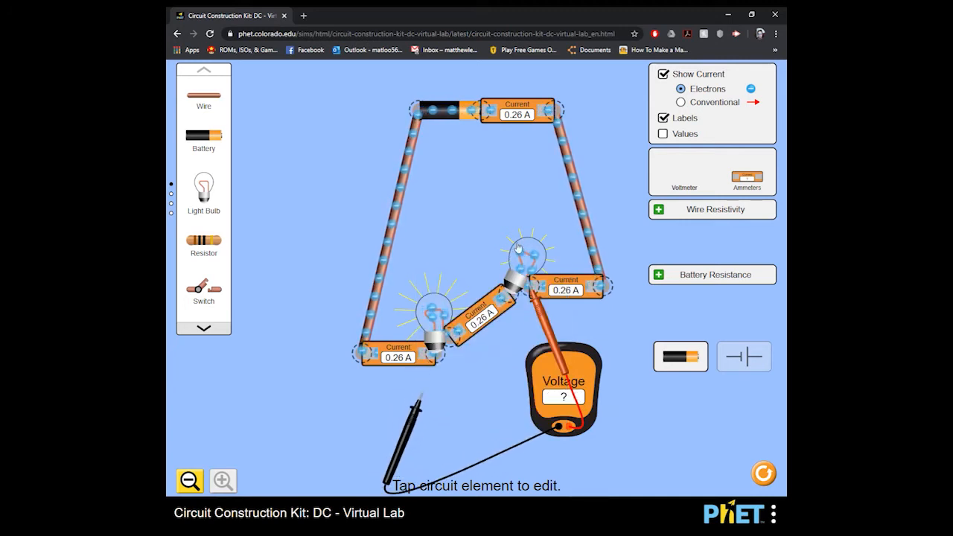
pyautogui.moveTo(543, 321); pyautogui.dragTo(596, 369)
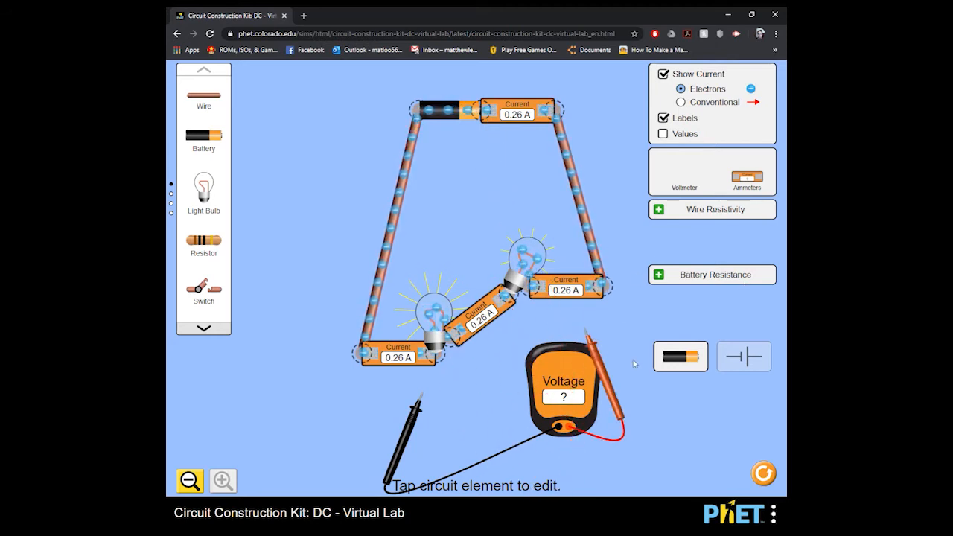
pyautogui.moveTo(572, 385); pyautogui.dragTo(516, 405)
pyautogui.moveTo(408, 428); pyautogui.dragTo(460, 423)
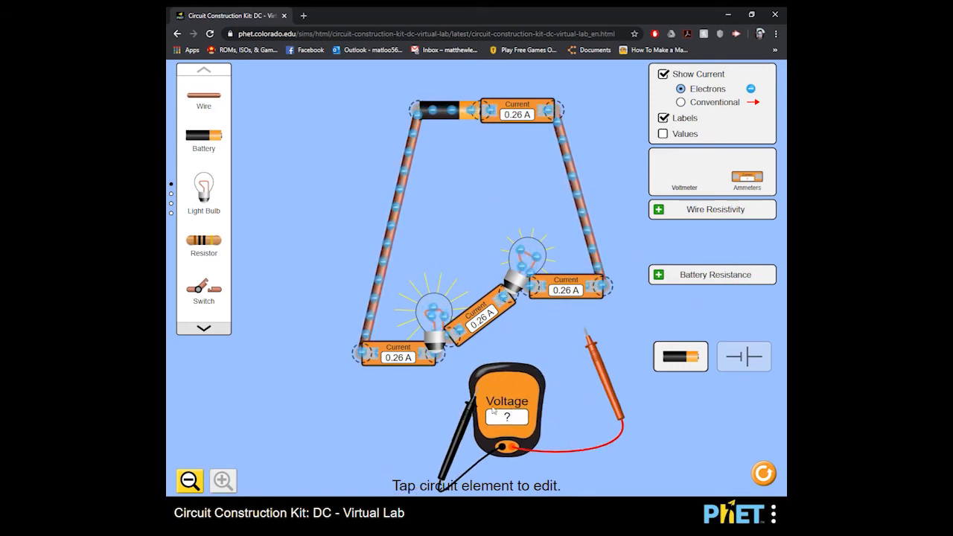
# - Reset the simulation and place a new battery with a light bulb below it
pyautogui.click(765, 475)
pyautogui.moveTo(222, 136); pyautogui.dragTo(468, 105)
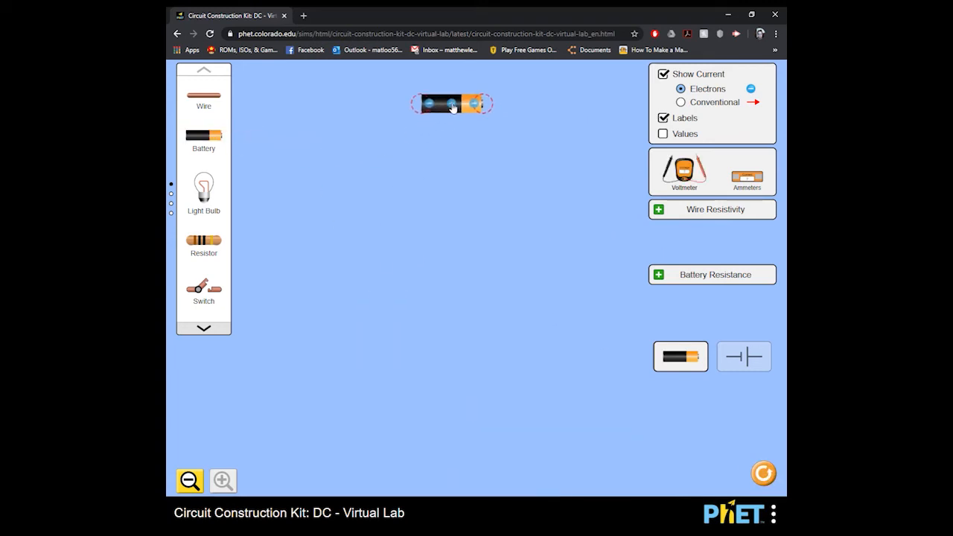
pyautogui.moveTo(202, 193); pyautogui.dragTo(268, 197)
pyautogui.moveTo(330, 232); pyautogui.dragTo(448, 233)
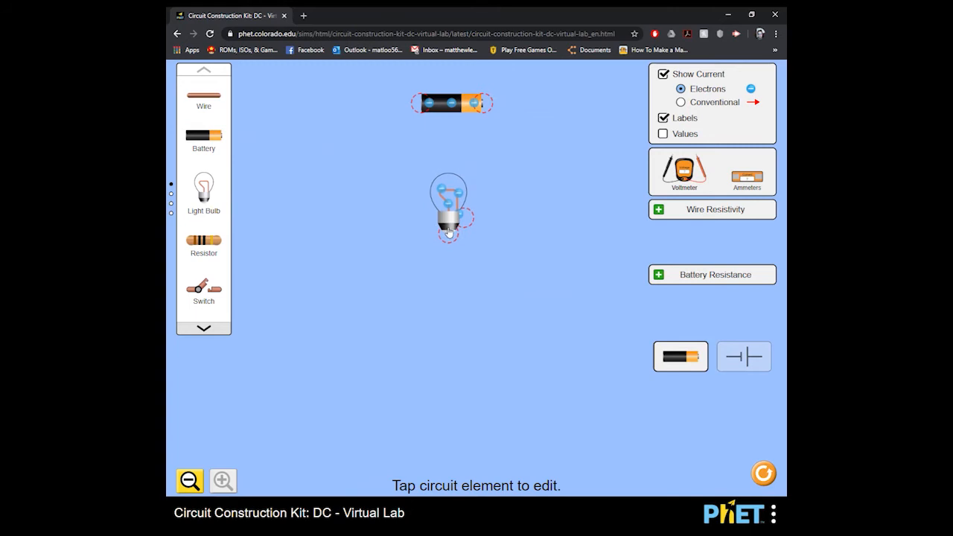
# - Attach a horizontal wire to each end of the battery and a vertical wire down from each outer corner
pyautogui.moveTo(203, 95); pyautogui.dragTo(352, 102)
pyautogui.moveTo(203, 96); pyautogui.dragTo(520, 107)
pyautogui.moveTo(216, 96); pyautogui.dragTo(345, 252)
pyautogui.moveTo(198, 97); pyautogui.dragTo(551, 245)
# - Place a second light bulb beneath the first and extend both side wires down to its level
pyautogui.moveTo(441, 216); pyautogui.dragTo(445, 224)
pyautogui.click(447, 223)
pyautogui.moveTo(204, 190); pyautogui.dragTo(456, 376)
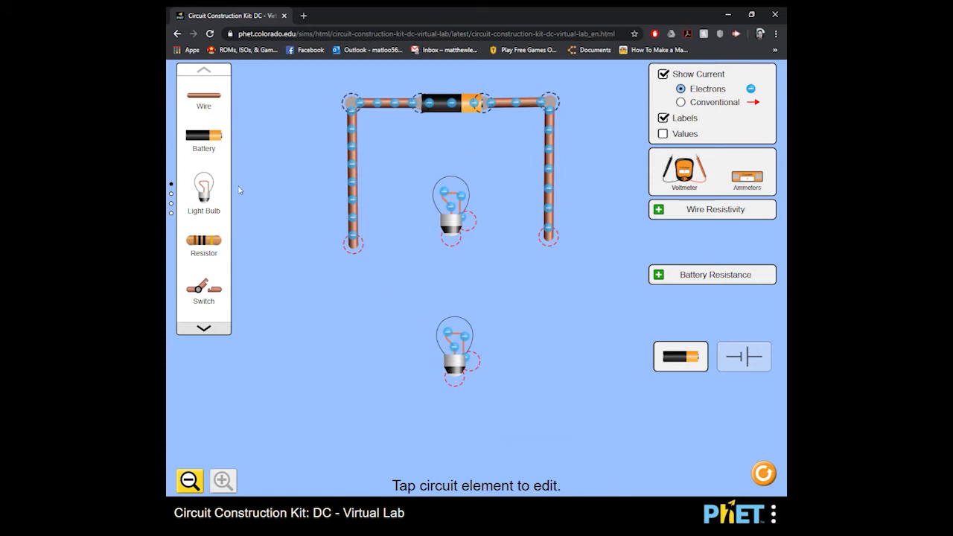
pyautogui.moveTo(206, 98); pyautogui.dragTo(354, 377)
pyautogui.moveTo(211, 100); pyautogui.dragTo(586, 251)
pyautogui.moveTo(613, 248); pyautogui.dragTo(551, 380)
# - Wire both terminals of each light bulb to the side wires to complete a parallel circuit with two branches
pyautogui.moveTo(188, 99); pyautogui.dragTo(459, 246)
pyautogui.moveTo(203, 96); pyautogui.dragTo(510, 208)
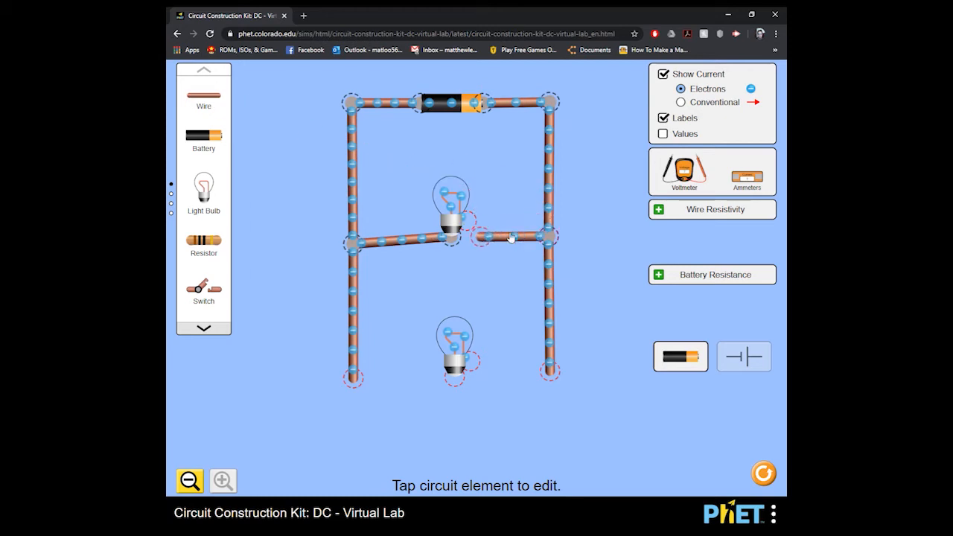
pyautogui.moveTo(192, 97); pyautogui.dragTo(452, 381)
pyautogui.moveTo(203, 96); pyautogui.dragTo(512, 374)
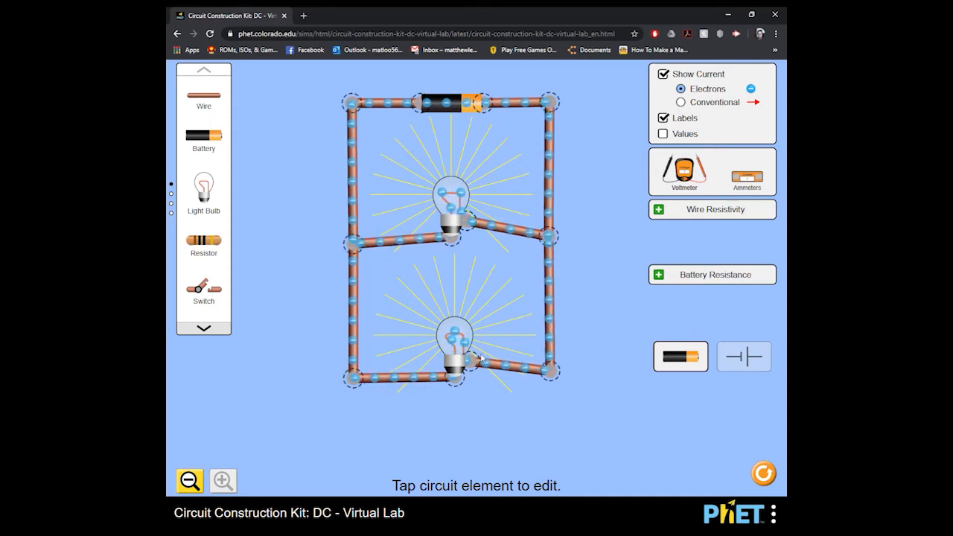
# - Highlight in turn the upper bulb's left branch wire, the lower bulb's left branch wire and the upper left side wire
pyautogui.click(421, 379)
pyautogui.click(417, 303)
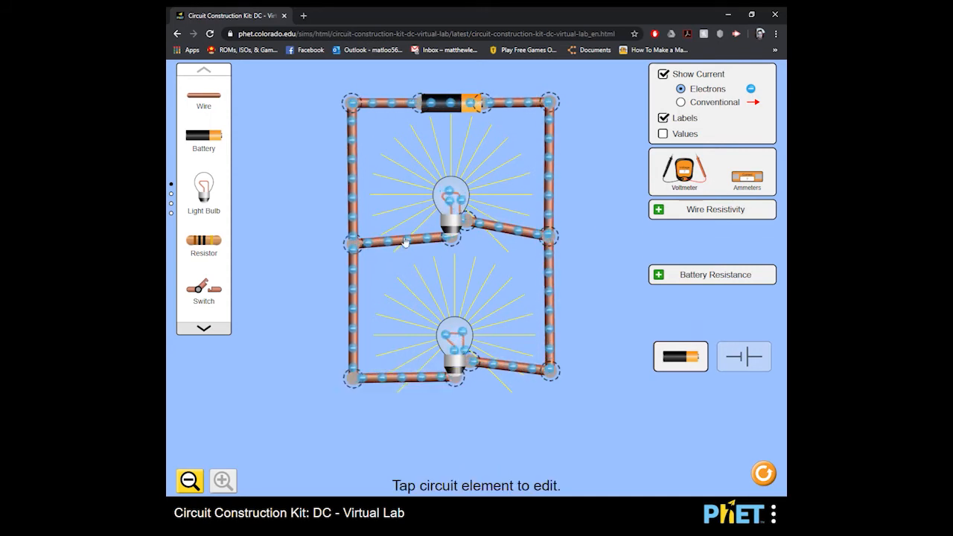
pyautogui.click(405, 242)
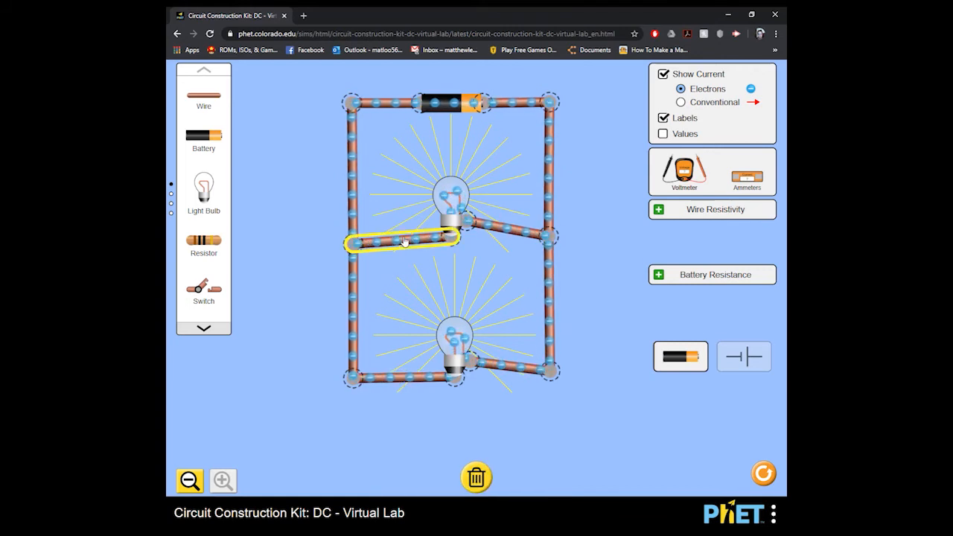
pyautogui.click(415, 276)
pyautogui.click(404, 381)
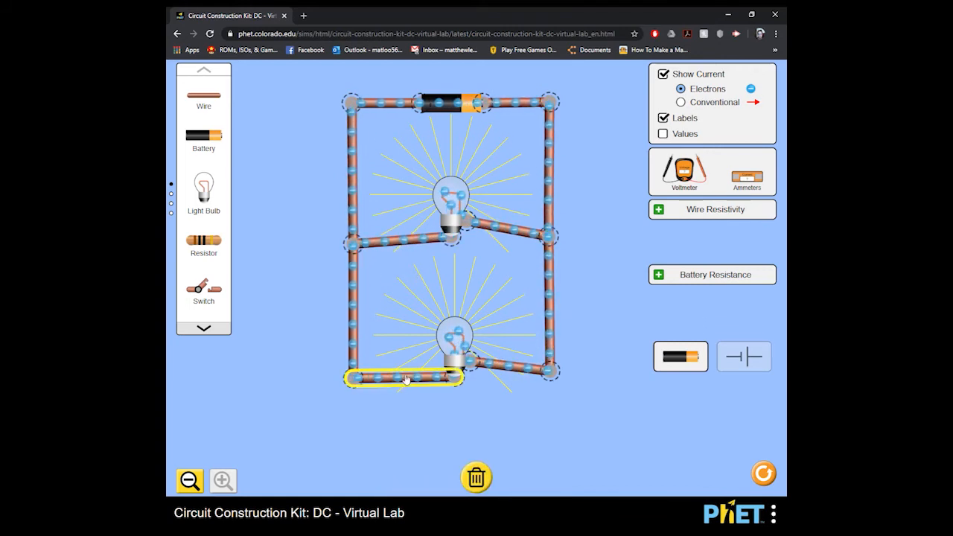
pyautogui.click(355, 183)
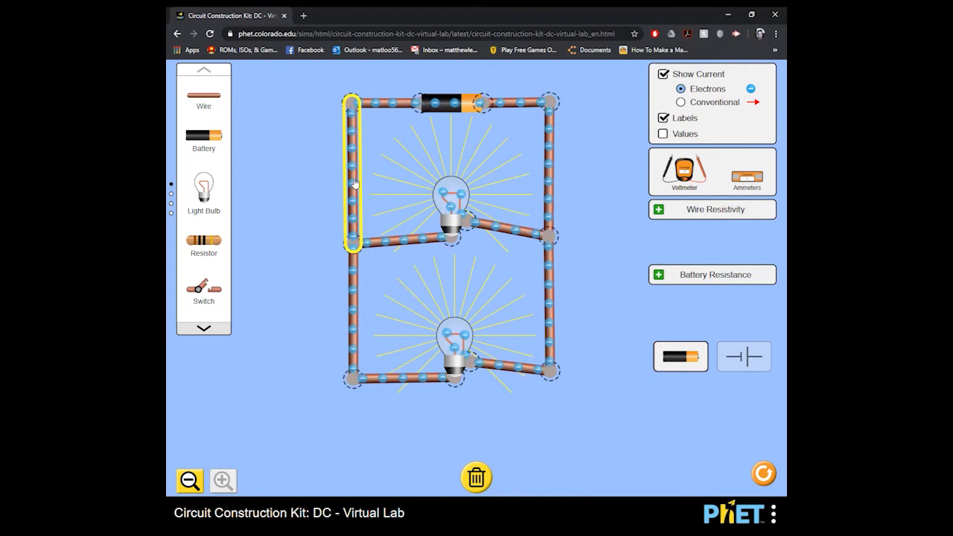
pyautogui.click(403, 296)
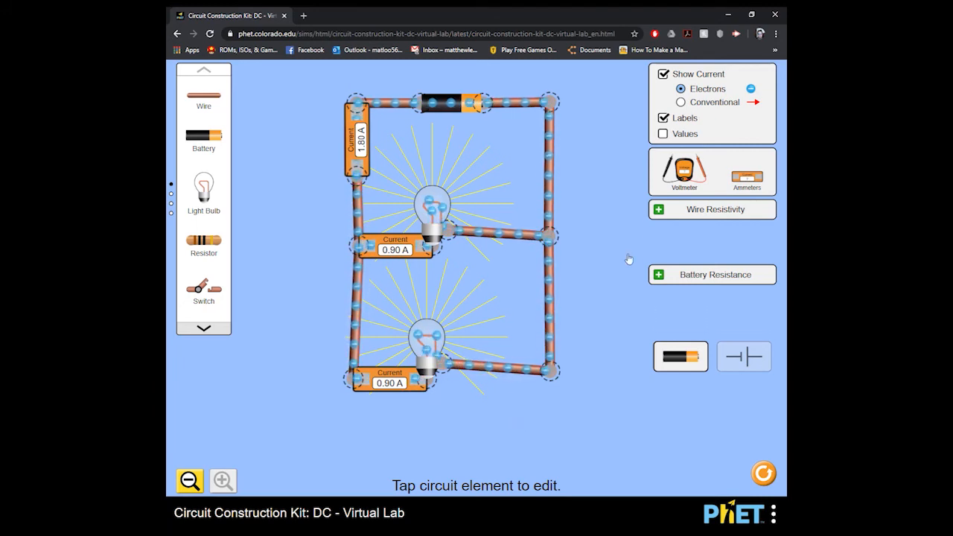
# - Set the voltmeter below the parallel circuit and probe the voltage across the lower and upper light bulbs
pyautogui.moveTo(684, 170); pyautogui.dragTo(516, 450)
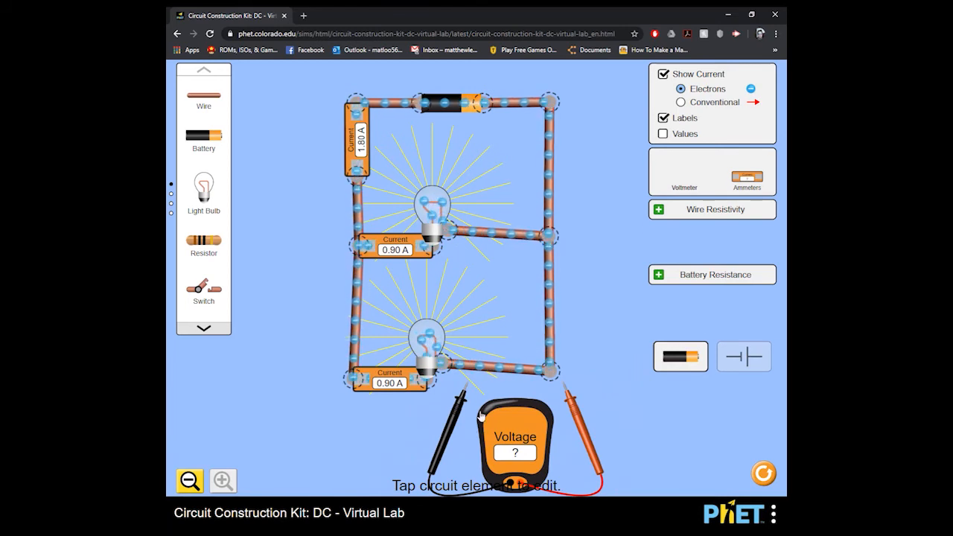
pyautogui.moveTo(457, 415)
pyautogui.mouseDown()
pyautogui.moveTo(435, 441)
pyautogui.moveTo(472, 404)
pyautogui.mouseUp()
pyautogui.moveTo(509, 449); pyautogui.dragTo(507, 427)
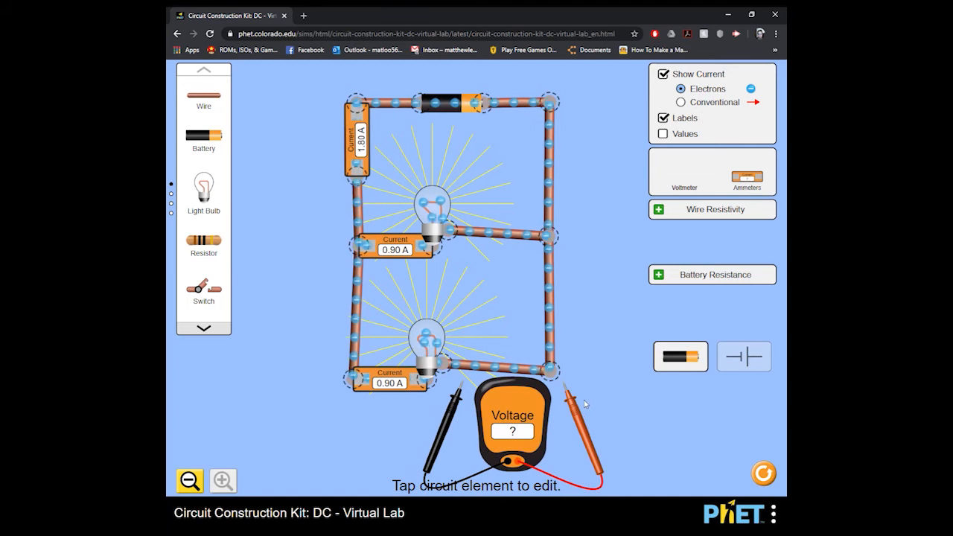
pyautogui.moveTo(571, 407); pyautogui.dragTo(572, 403)
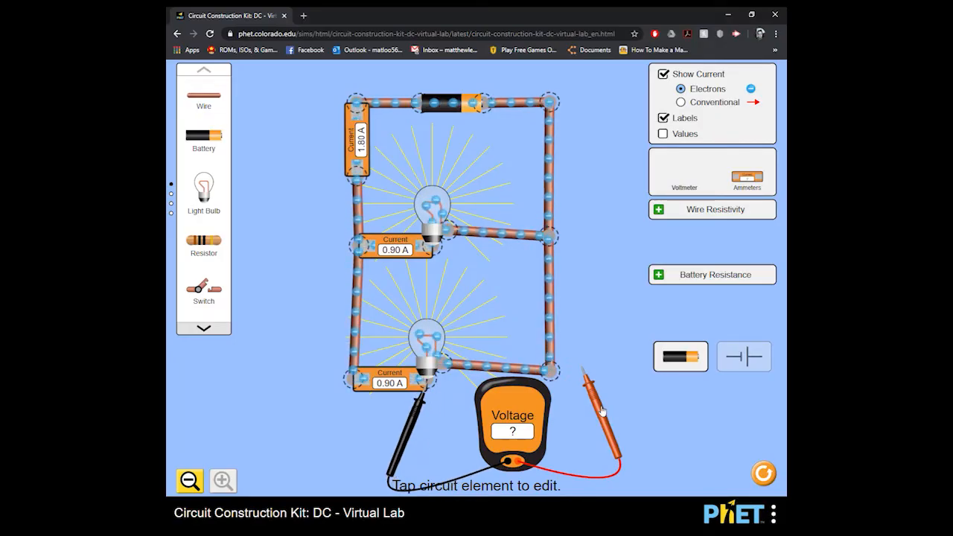
pyautogui.moveTo(603, 411); pyautogui.dragTo(471, 274)
# - Measure the voltage across the battery and move the voltmeter body between the two bulb branches
pyautogui.moveTo(431, 410); pyautogui.dragTo(406, 149)
pyautogui.moveTo(457, 264); pyautogui.dragTo(489, 131)
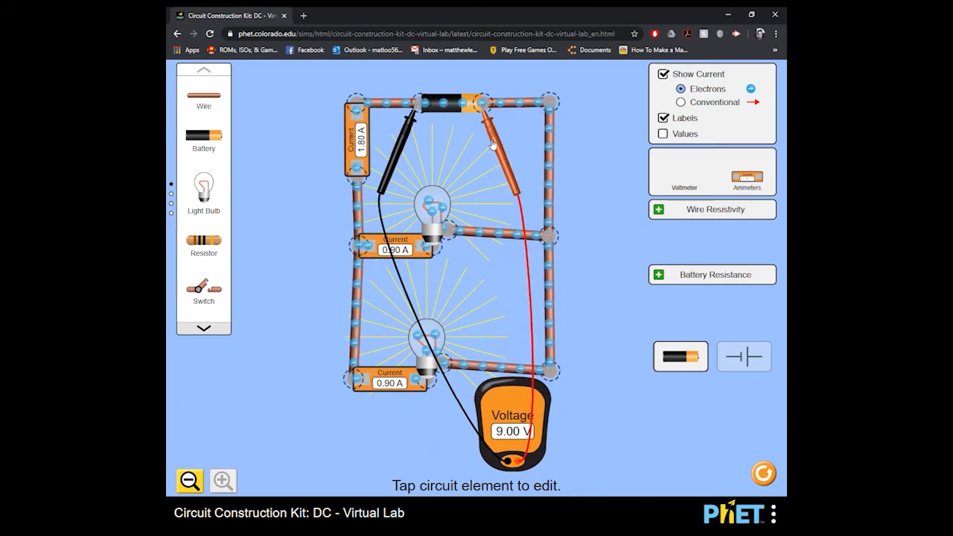
pyautogui.moveTo(497, 416); pyautogui.dragTo(473, 288)
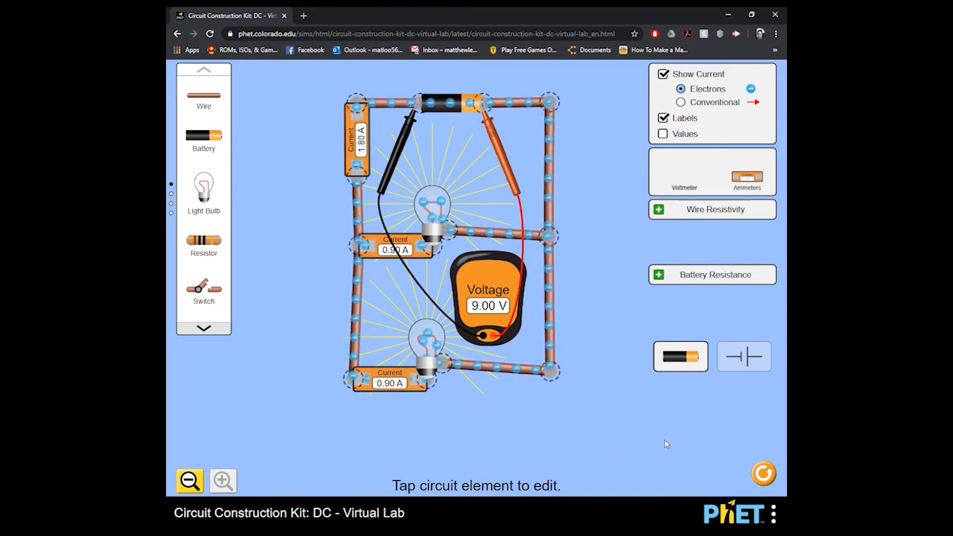
# - Reset the simulation and start a series circuit with a battery, a connected wire and a light bulb below
pyautogui.click(757, 476)
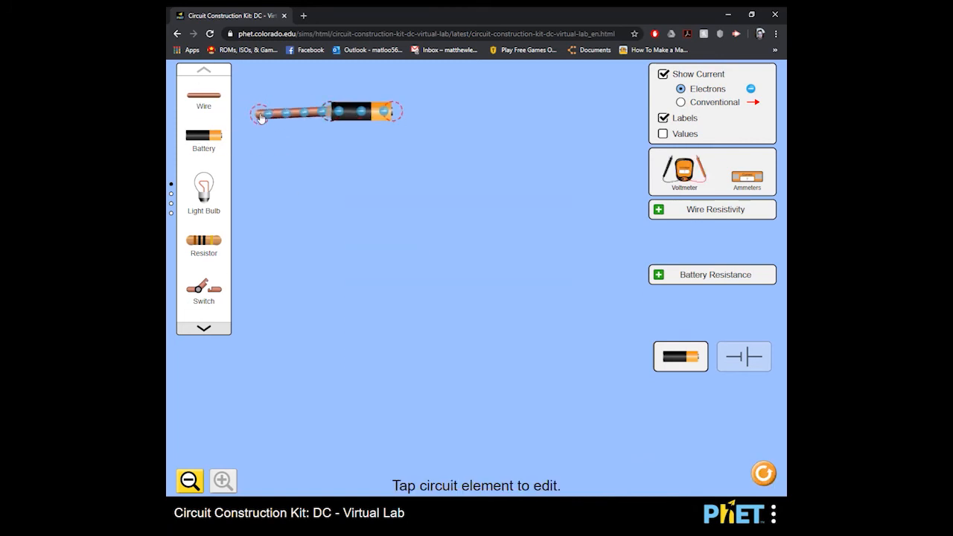
pyautogui.moveTo(261, 118); pyautogui.dragTo(263, 113)
pyautogui.moveTo(204, 188); pyautogui.dragTo(292, 229)
pyautogui.moveTo(397, 271); pyautogui.dragTo(315, 246)
pyautogui.moveTo(385, 240); pyautogui.dragTo(371, 197)
pyautogui.moveTo(383, 218); pyautogui.dragTo(374, 166)
pyautogui.moveTo(375, 166); pyautogui.dragTo(385, 259)
# - Complete the series loop with wires, two light bulbs and three ammeters, keeping it on the left half of the workspace
pyautogui.moveTo(747, 179); pyautogui.dragTo(268, 351)
pyautogui.moveTo(204, 97); pyautogui.dragTo(228, 348)
pyautogui.click(190, 481)
pyautogui.moveTo(204, 97); pyautogui.dragTo(471, 274)
pyautogui.moveTo(420, 196); pyautogui.dragTo(405, 196)
pyautogui.moveTo(367, 196); pyautogui.dragTo(265, 189)
pyautogui.moveTo(418, 201); pyautogui.dragTo(342, 187)
pyautogui.moveTo(379, 318); pyautogui.dragTo(289, 290)
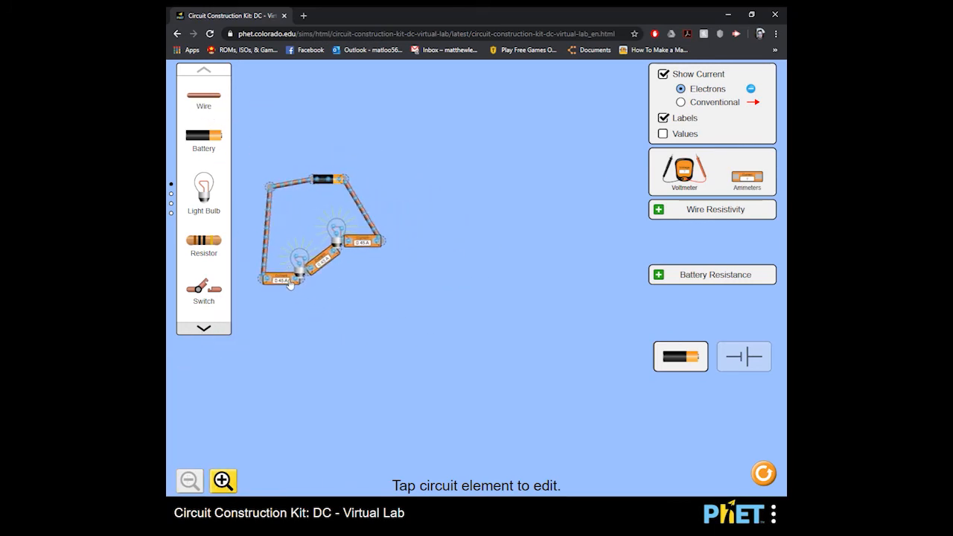
# - Build a second loop beside it with a battery, an ammeter next to the battery, and one light bulb branch with its own ammeter
pyautogui.moveTo(260, 154); pyautogui.dragTo(511, 170)
pyautogui.moveTo(204, 97); pyautogui.dragTo(474, 173)
pyautogui.moveTo(204, 97); pyautogui.dragTo(438, 171)
pyautogui.moveTo(420, 170); pyautogui.dragTo(458, 221)
pyautogui.moveTo(747, 178); pyautogui.dragTo(544, 176)
pyautogui.moveTo(608, 178); pyautogui.dragTo(566, 227)
pyautogui.moveTo(214, 202); pyautogui.dragTo(563, 225)
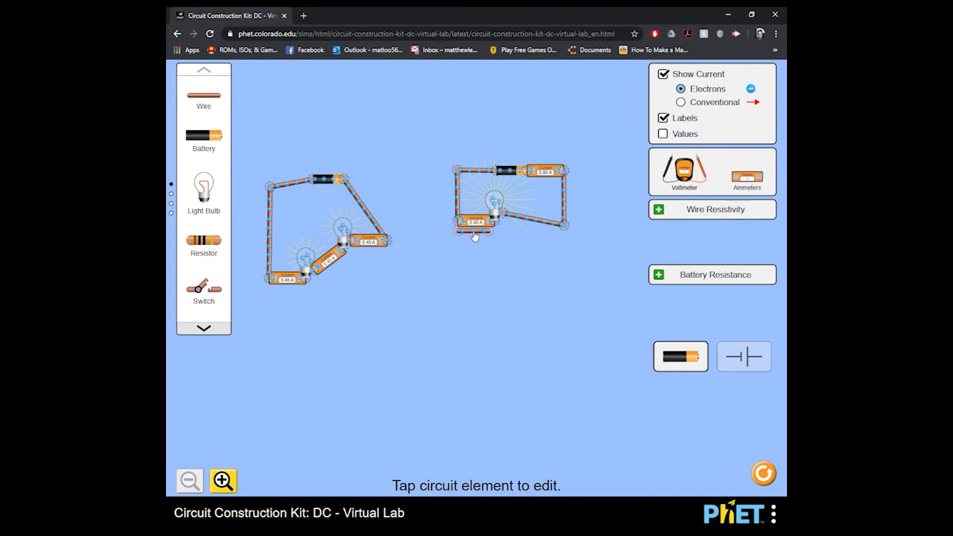
# - Add a lower parallel branch to the second circuit with an ammeter, a light bulb and connecting wires
pyautogui.moveTo(442, 283); pyautogui.dragTo(455, 287)
pyautogui.moveTo(747, 179); pyautogui.dragTo(477, 292)
pyautogui.moveTo(204, 190); pyautogui.dragTo(493, 283)
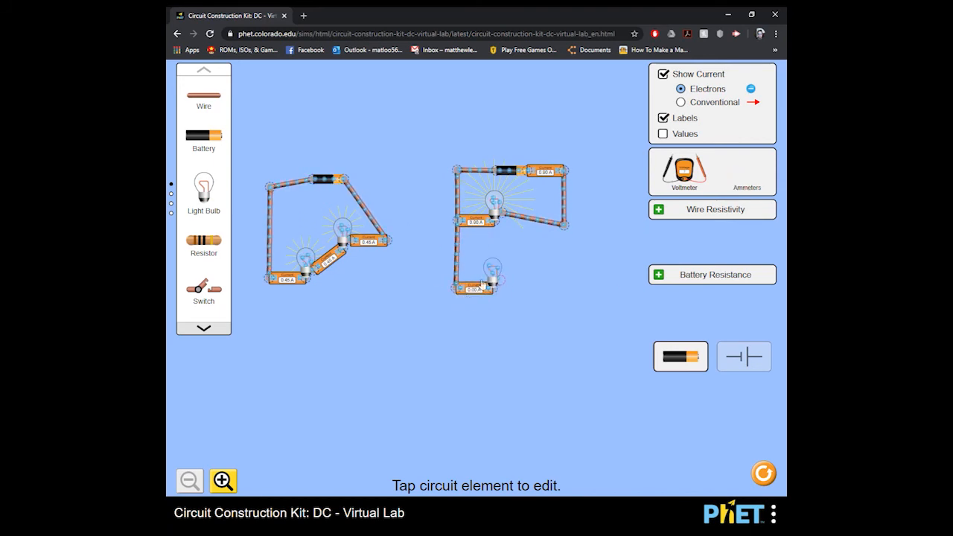
pyautogui.moveTo(210, 106); pyautogui.dragTo(551, 285)
pyautogui.moveTo(566, 284); pyautogui.dragTo(566, 226)
pyautogui.moveTo(534, 283); pyautogui.dragTo(566, 290)
# - Bring out the voltmeter below the parallel circuit and measure the voltage across both bulbs of the series circuit together
pyautogui.moveTo(684, 170); pyautogui.dragTo(488, 356)
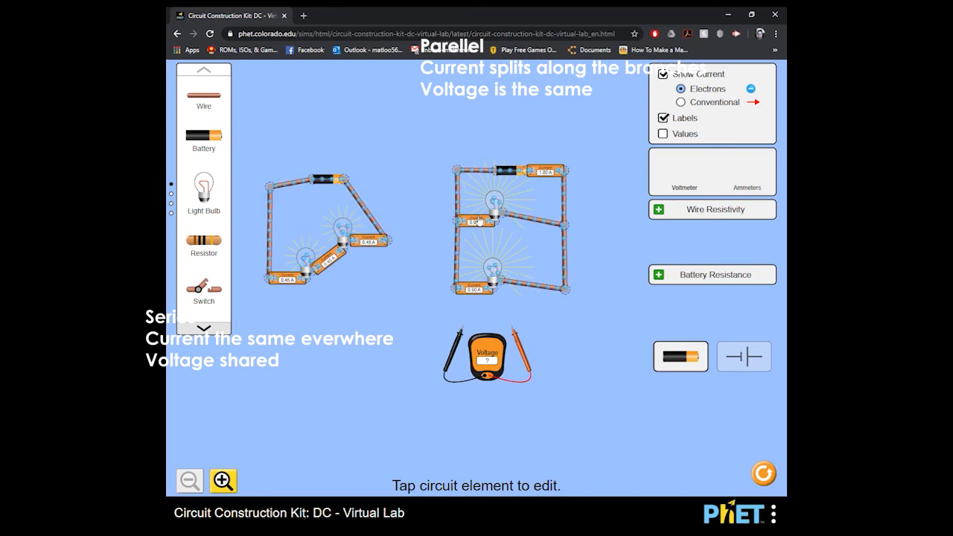
pyautogui.moveTo(478, 339); pyautogui.dragTo(483, 312)
pyautogui.moveTo(522, 349); pyautogui.dragTo(510, 308)
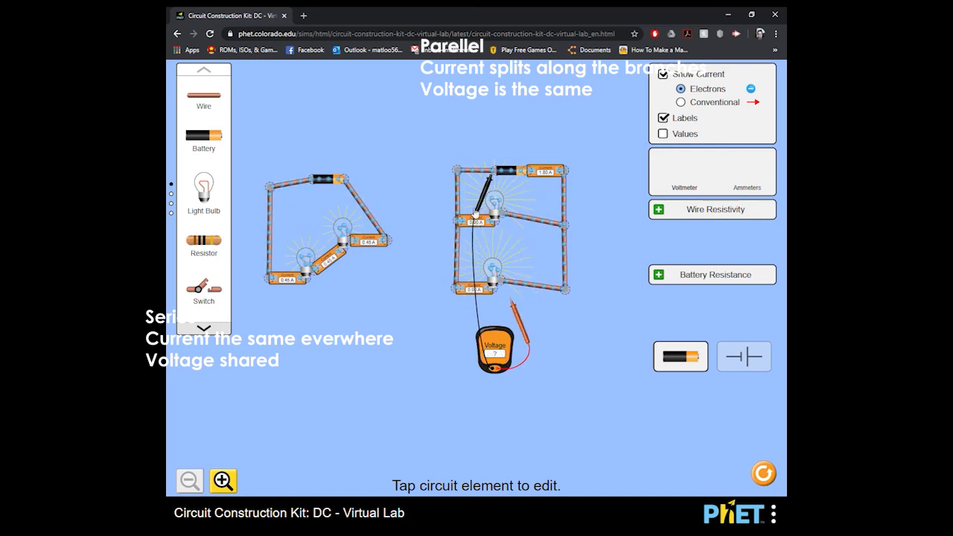
pyautogui.moveTo(489, 207); pyautogui.dragTo(298, 313)
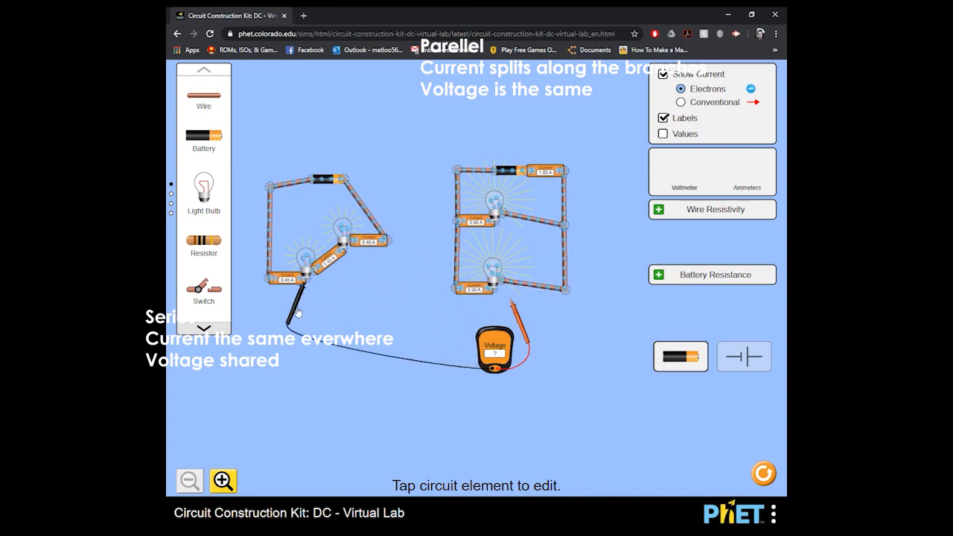
pyautogui.moveTo(520, 323); pyautogui.dragTo(363, 266)
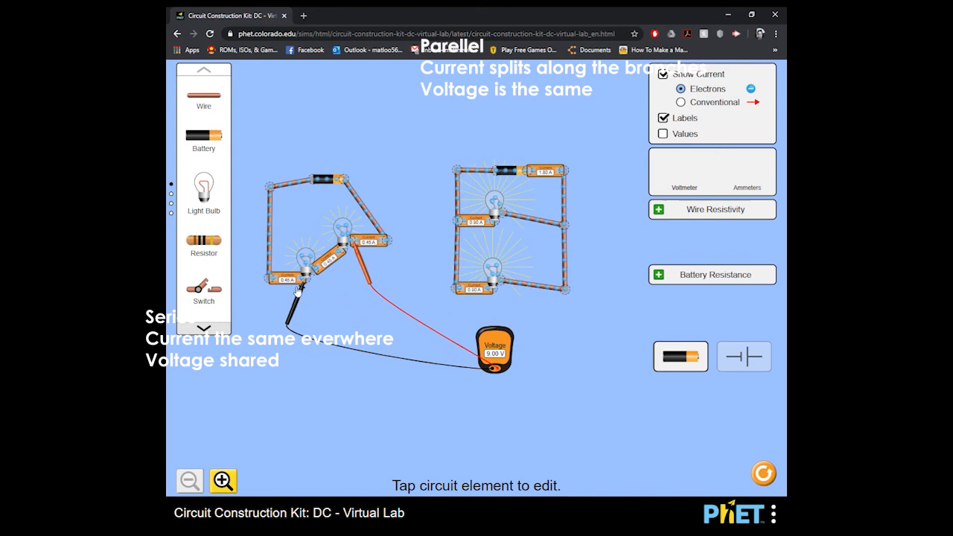
# - Measure the voltage across the series circuit's battery and move the voltmeter body beneath that circuit
pyautogui.moveTo(295, 306); pyautogui.dragTo(304, 209)
pyautogui.moveTo(369, 277); pyautogui.dragTo(362, 213)
pyautogui.moveTo(494, 349); pyautogui.dragTo(337, 320)
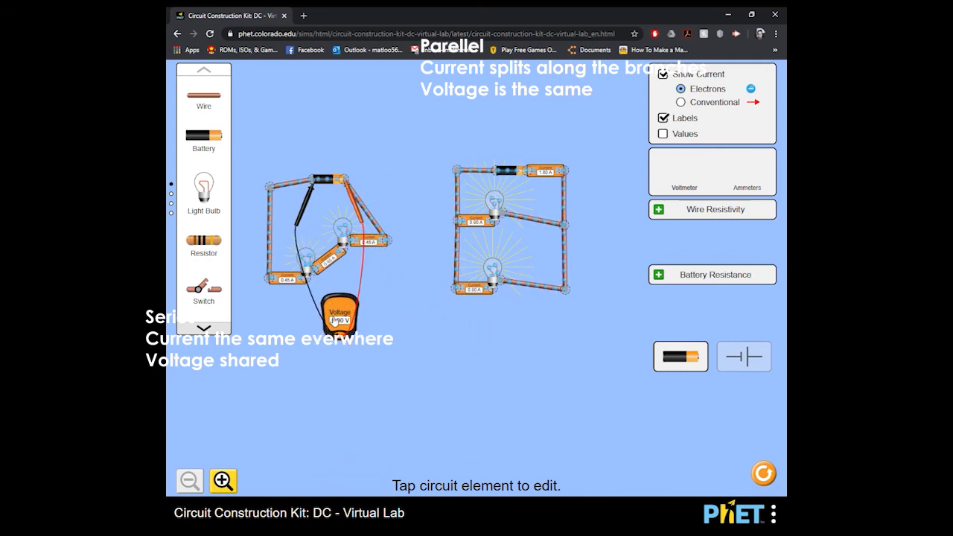